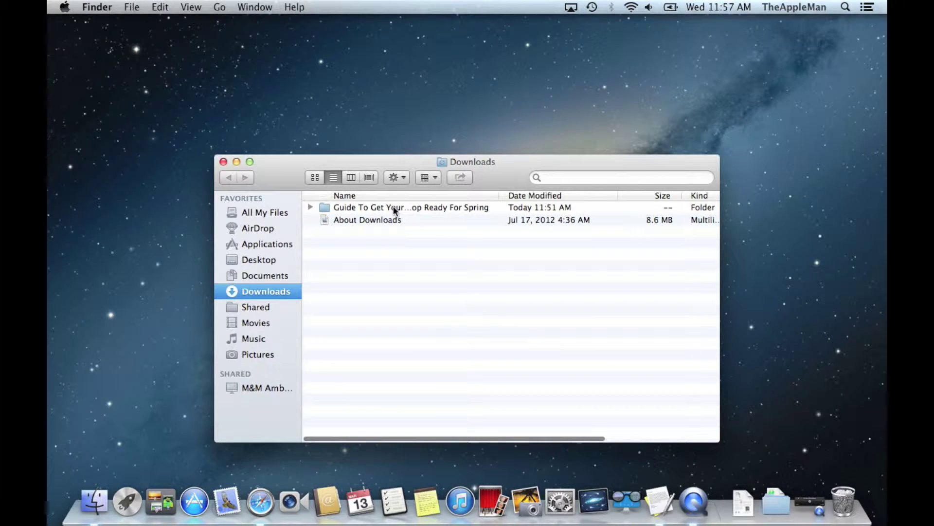
# Set the Desktop Picture image from the "Guide To Get Your Desktop Ready For Spring" download folder as the desktop background.
pyautogui.doubleClick(393, 206)
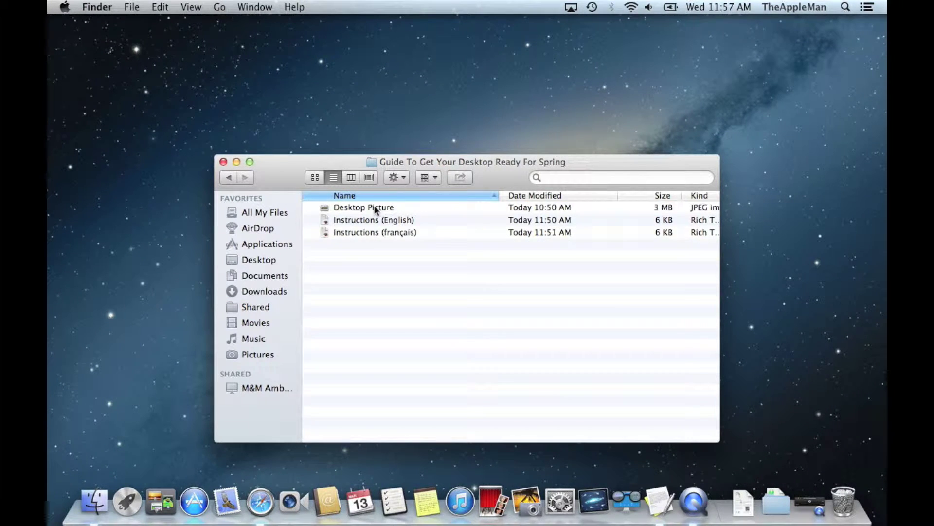
pyautogui.rightClick(407, 207)
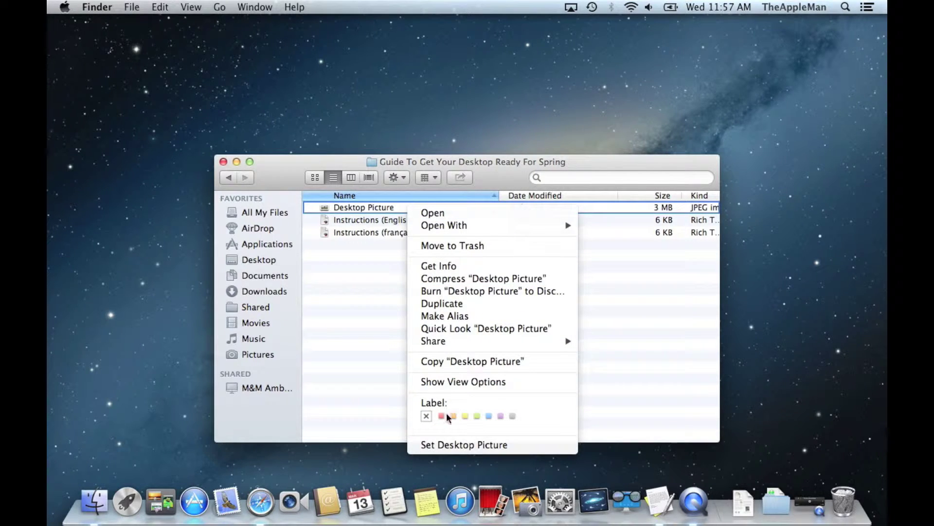
pyautogui.click(448, 445)
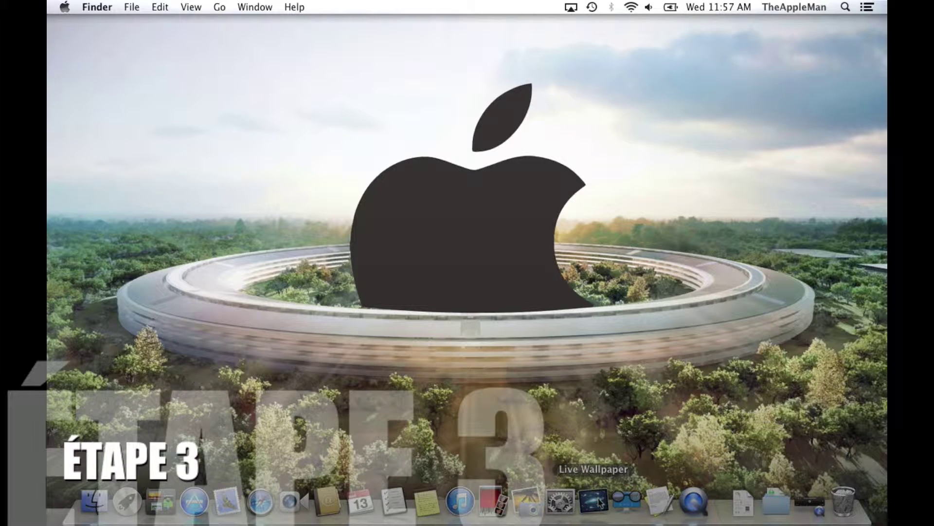
# Launch Live Wallpaper and, in its general preferences, enable Open at Login and disable Show icon in menu bar.
pyautogui.click(595, 501)
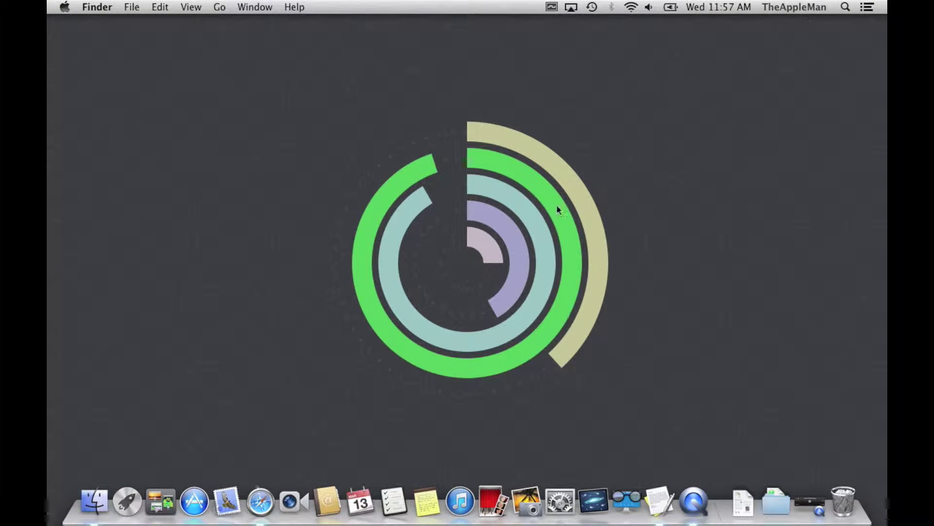
pyautogui.click(551, 7)
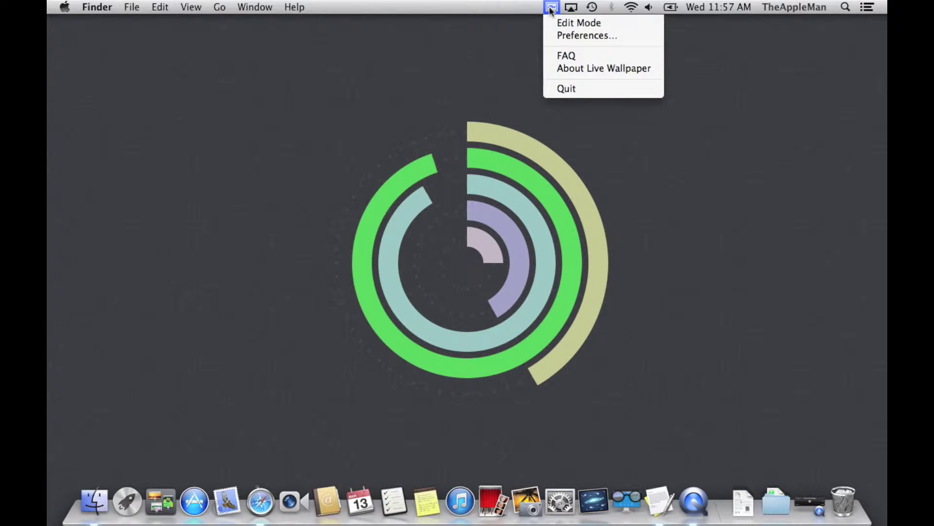
pyautogui.click(570, 37)
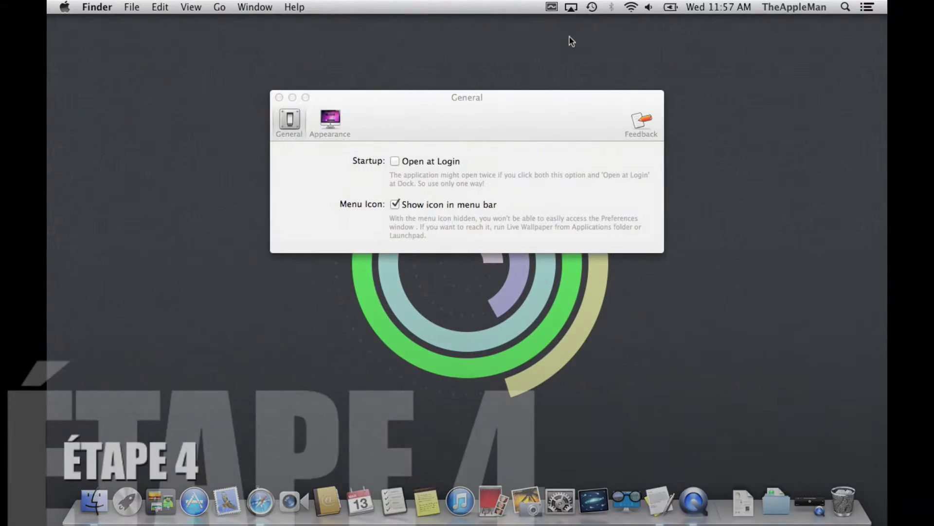
pyautogui.click(472, 107)
pyautogui.click(423, 161)
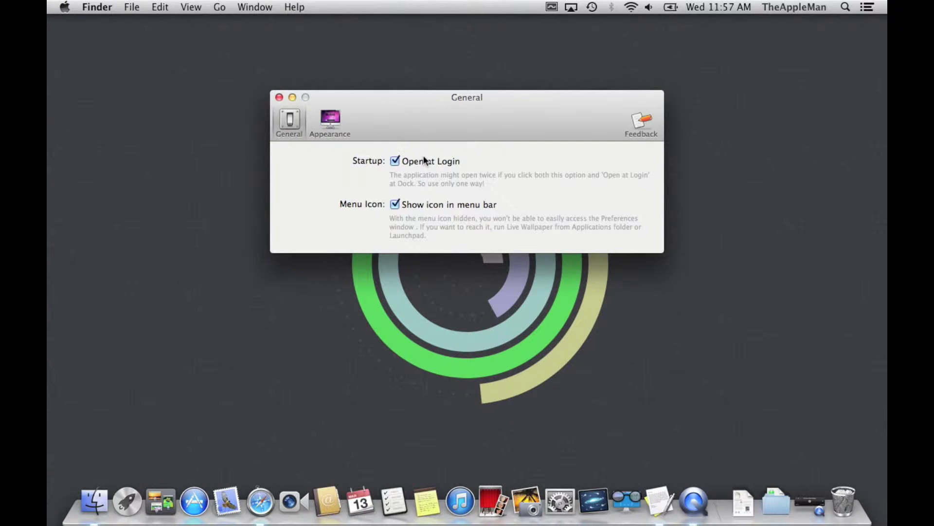
pyautogui.click(428, 205)
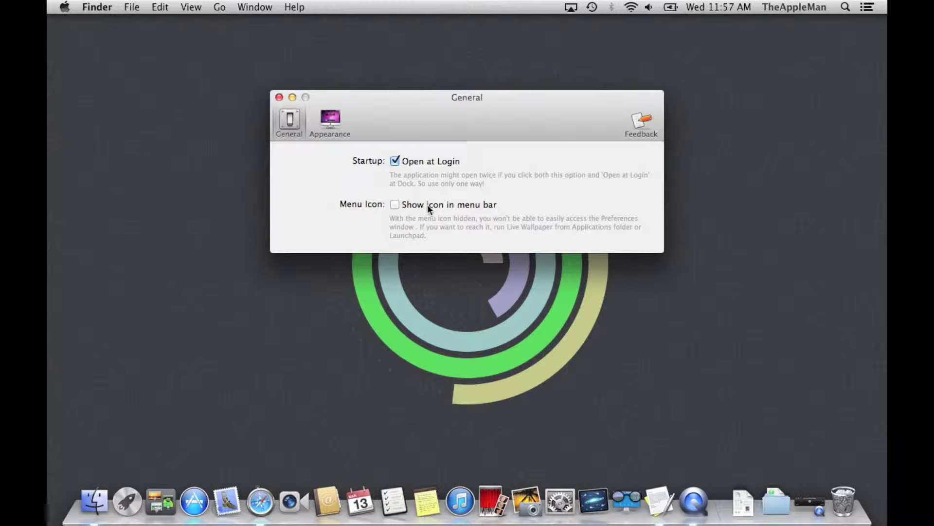
# Apply the Colour Stripes theme from the Theme Store in the appearance preferences.
pyautogui.click(329, 121)
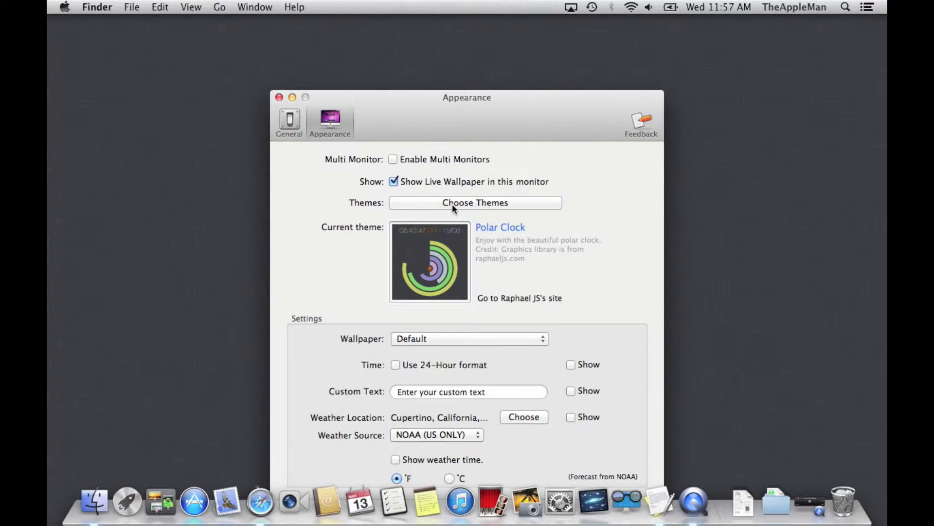
pyautogui.click(452, 203)
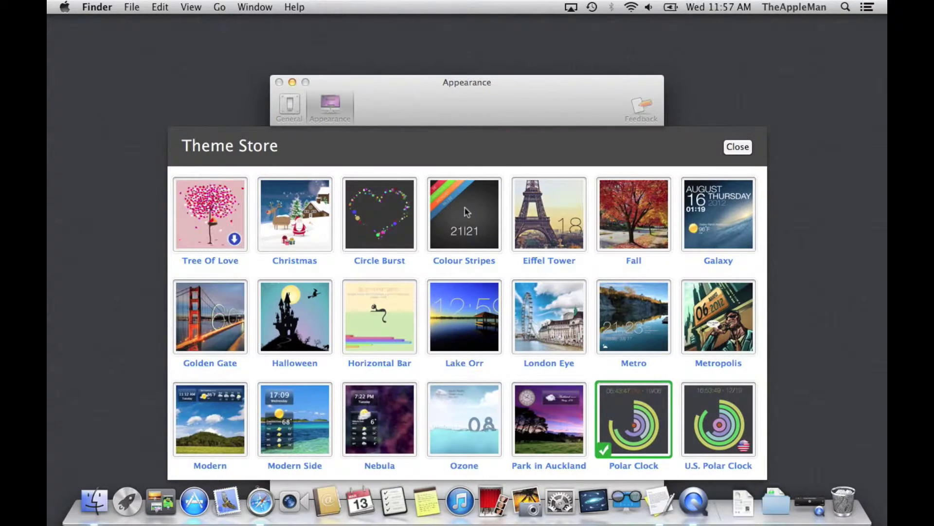
pyautogui.click(464, 206)
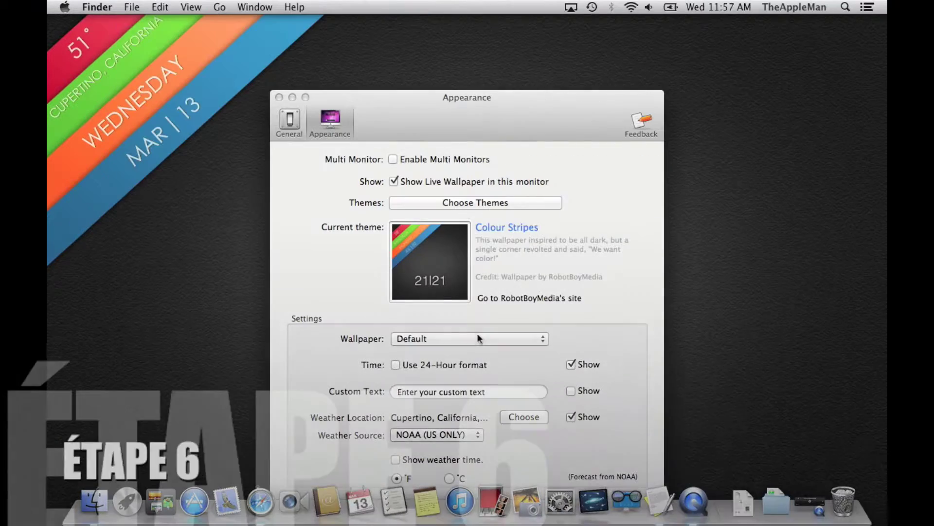
# Use the local image Desktop Picture as the theme's wallpaper and turn on Show weather time.
pyautogui.click(472, 338)
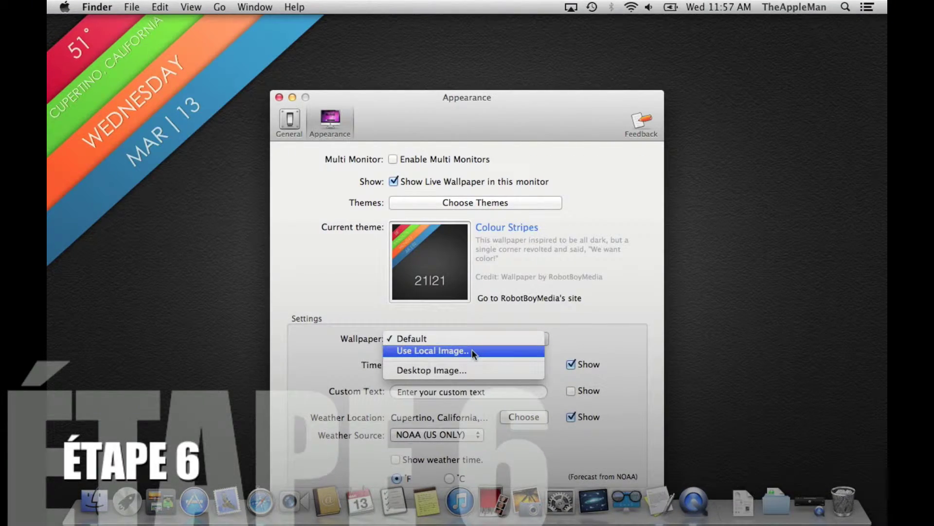
pyautogui.click(472, 349)
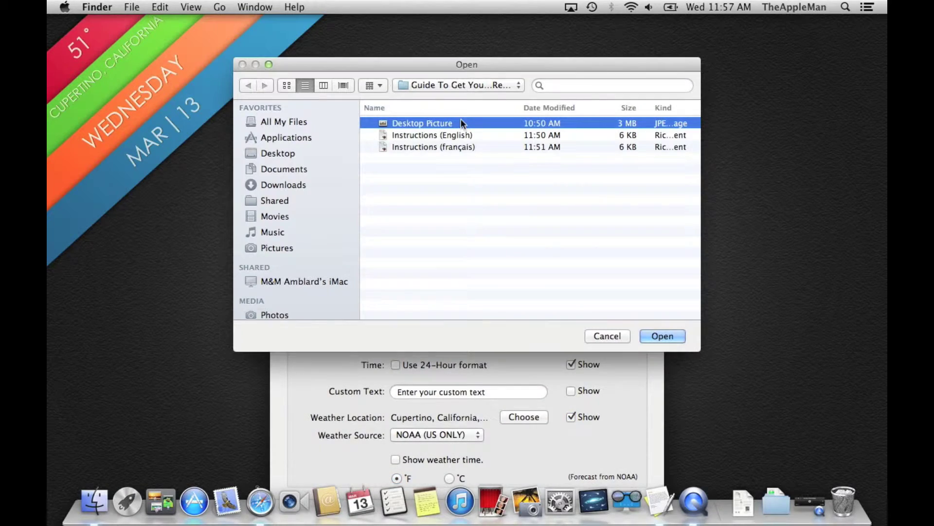
pyautogui.press('Return')
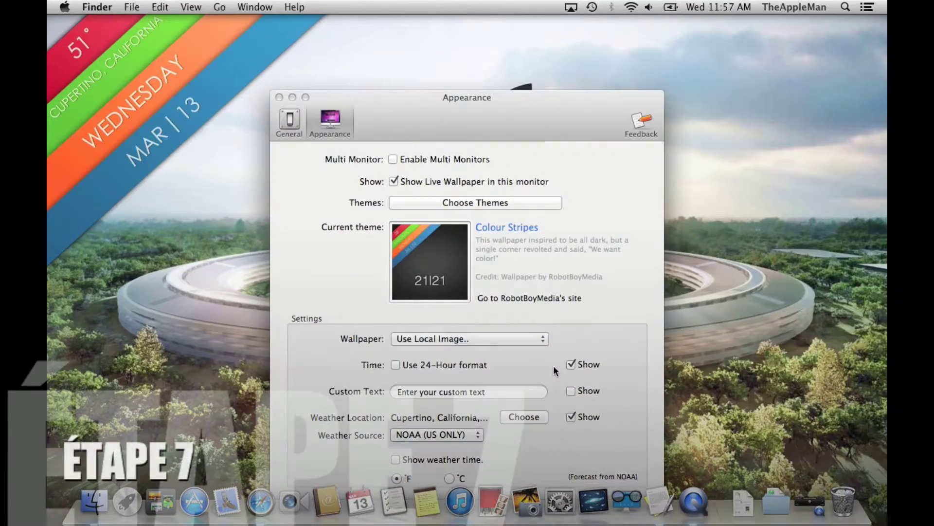
pyautogui.click(550, 365)
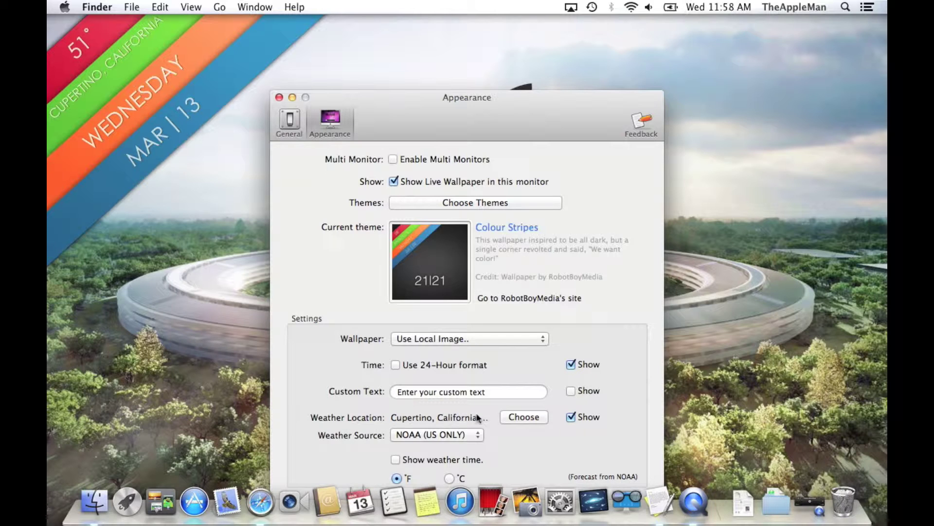
pyautogui.click(474, 460)
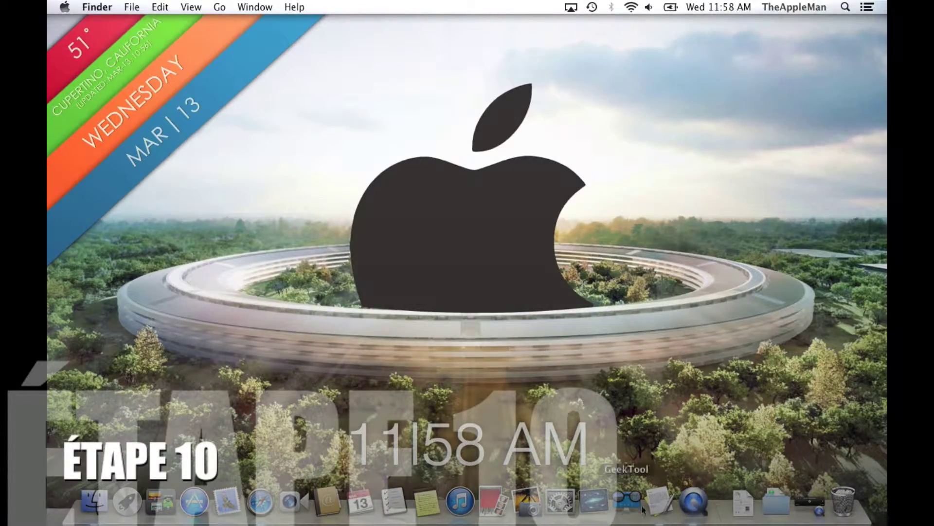
# Open GeekTool and enable both GeekTool itself and its automatic launch at login.
pyautogui.click(623, 501)
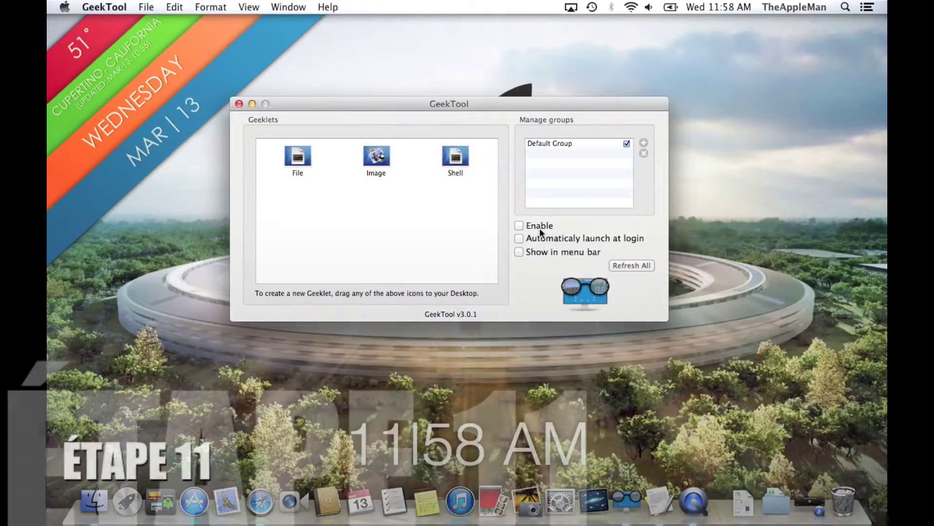
pyautogui.click(539, 225)
pyautogui.click(518, 238)
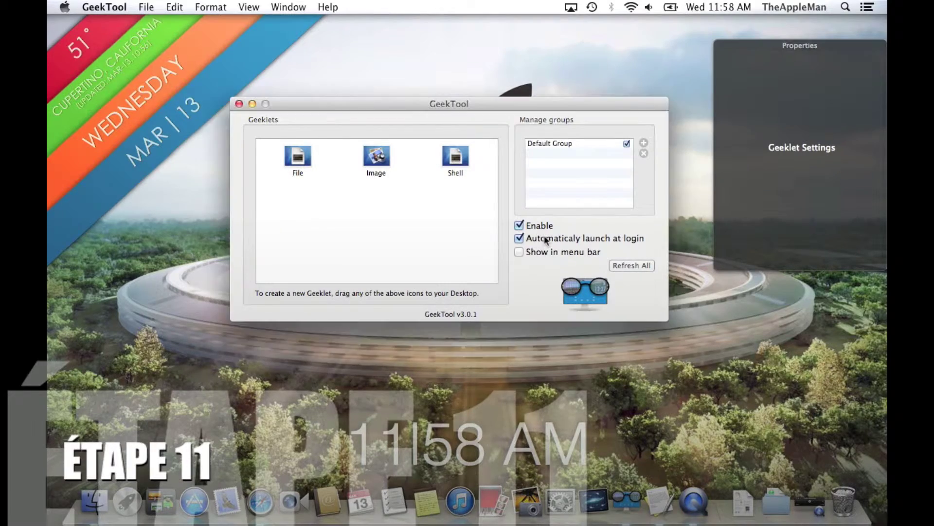
# Move the GeekTool window clear of the building and place a Shell geeklet on its roof, at about 490 × 426.
pyautogui.moveTo(476, 106); pyautogui.dragTo(505, 414)
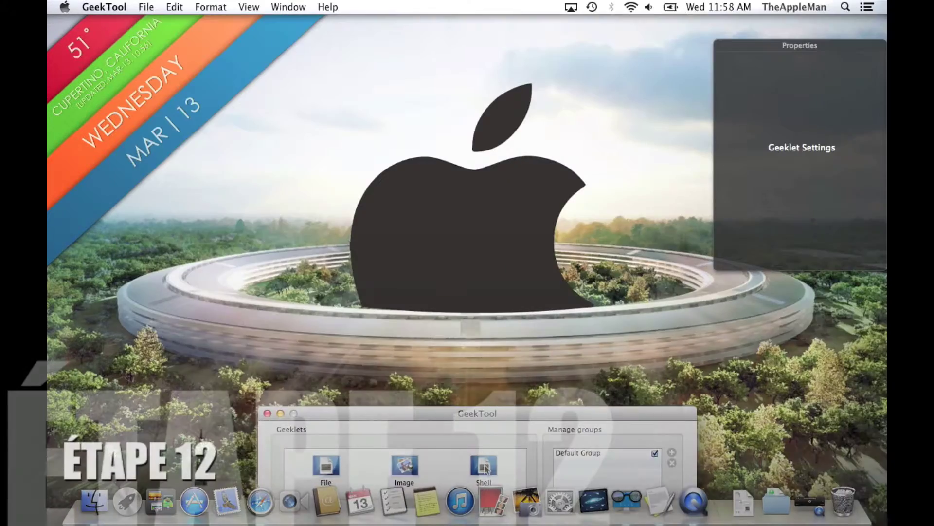
pyautogui.moveTo(485, 468); pyautogui.dragTo(502, 422)
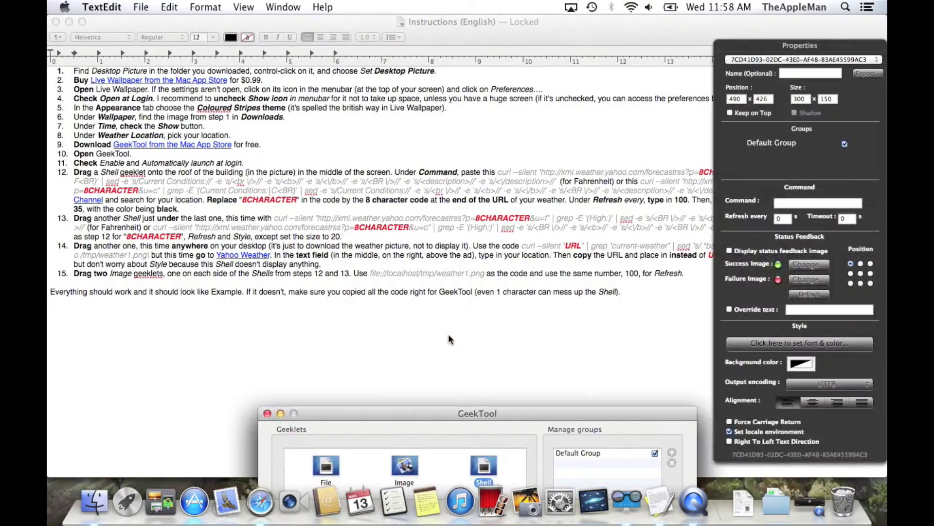
# Through The Weather Channel link in the instructions, open the Cupertino, CA weather page and copy the code USCA0273 from its URL.
pyautogui.click(448, 339)
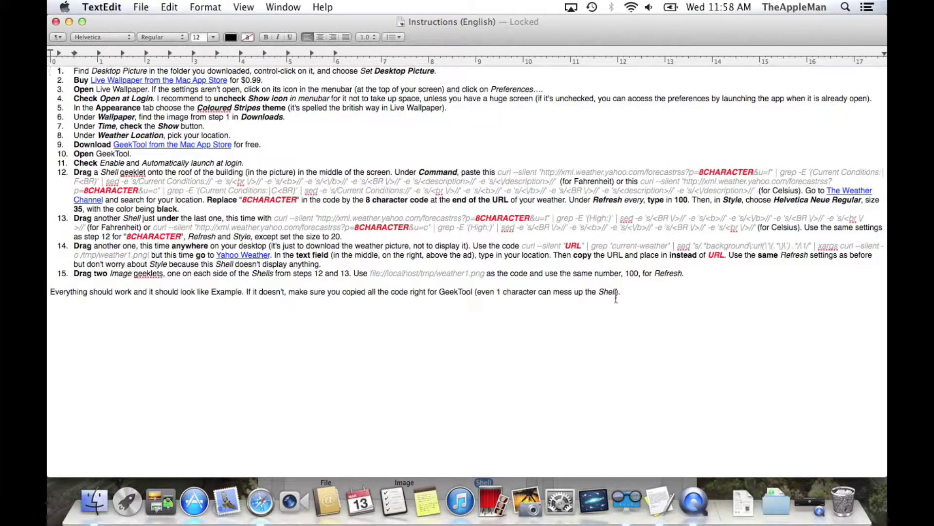
pyautogui.click(848, 193)
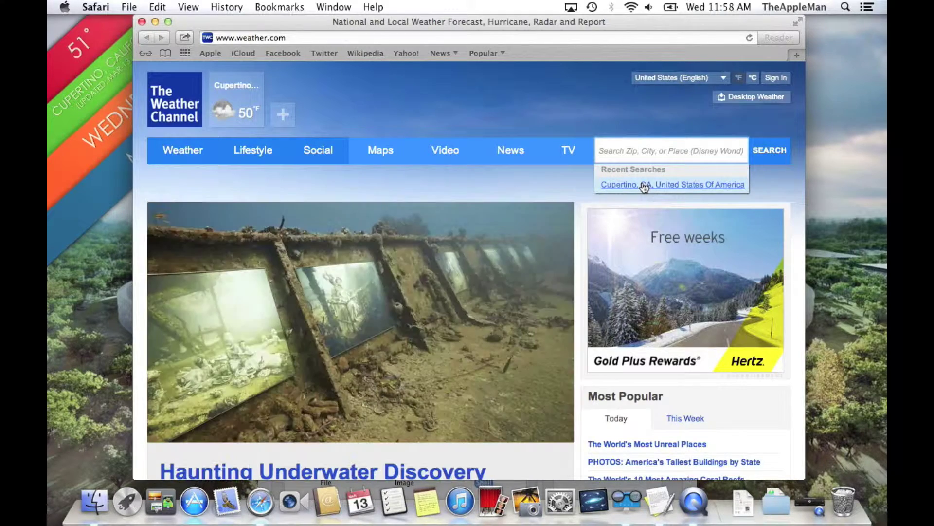
pyautogui.click(644, 185)
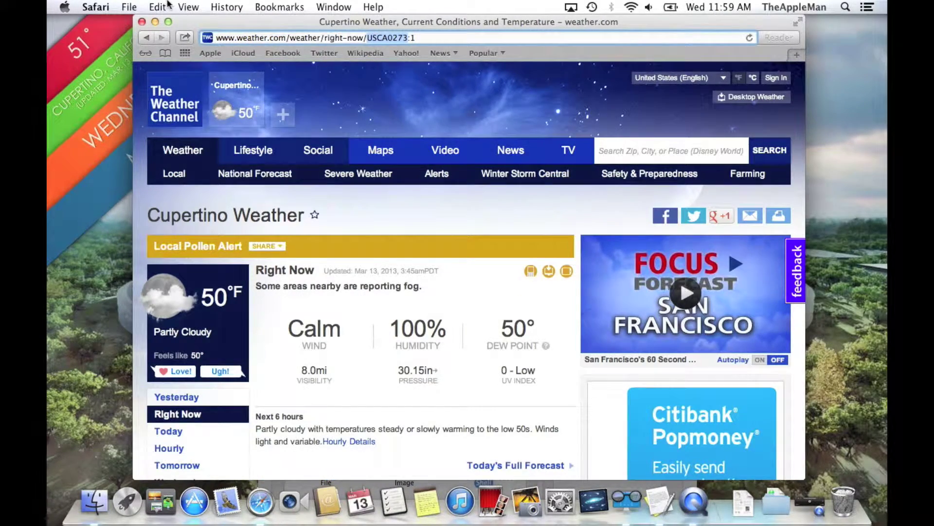
pyautogui.click(167, 6)
pyautogui.click(165, 67)
# Back in the TextEdit instructions, replace 8CHARACTER in the Fahrenheit command of item 12 with USCA0273.
pyautogui.hotkey('ctrl', 'Right')
pyautogui.hotkey('ctrl', 'Right')
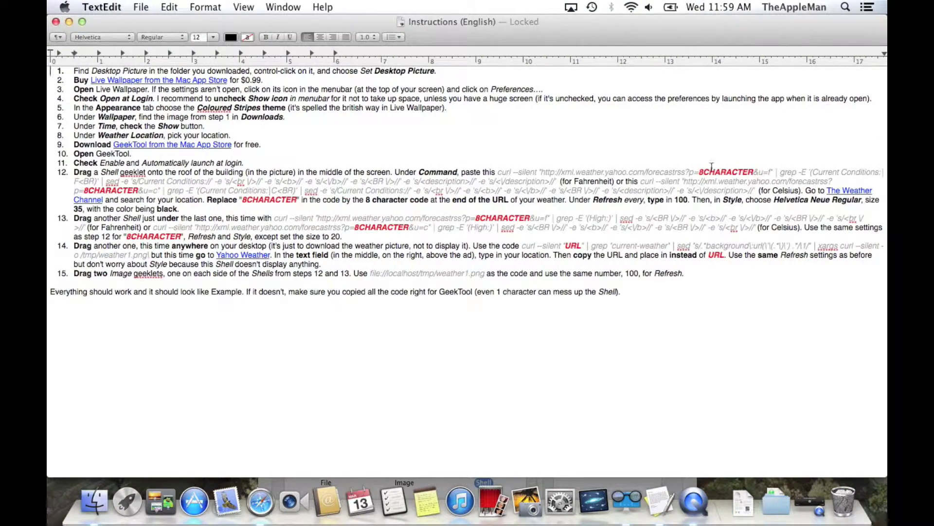
pyautogui.doubleClick(711, 173)
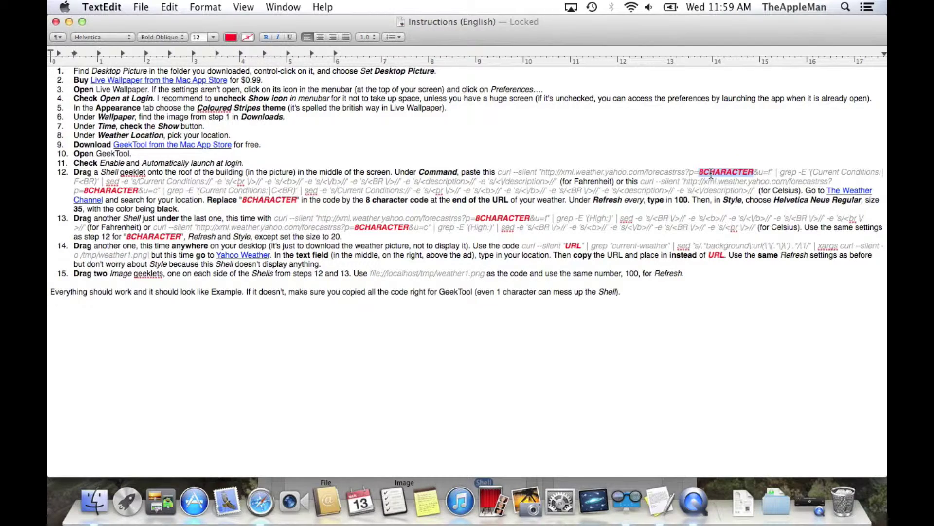
pyautogui.press('super+v')
pyautogui.press('BackSpace')
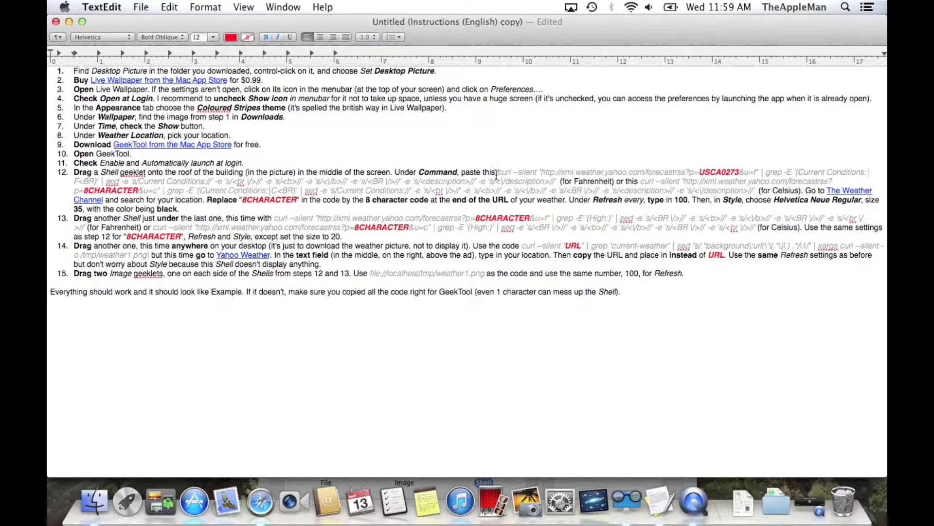
# Copy item 12's Fahrenheit curl command into the Shell geeklet's command in GeekTool and set its refresh interval to 100 s.
pyautogui.moveTo(499, 173); pyautogui.dragTo(558, 184)
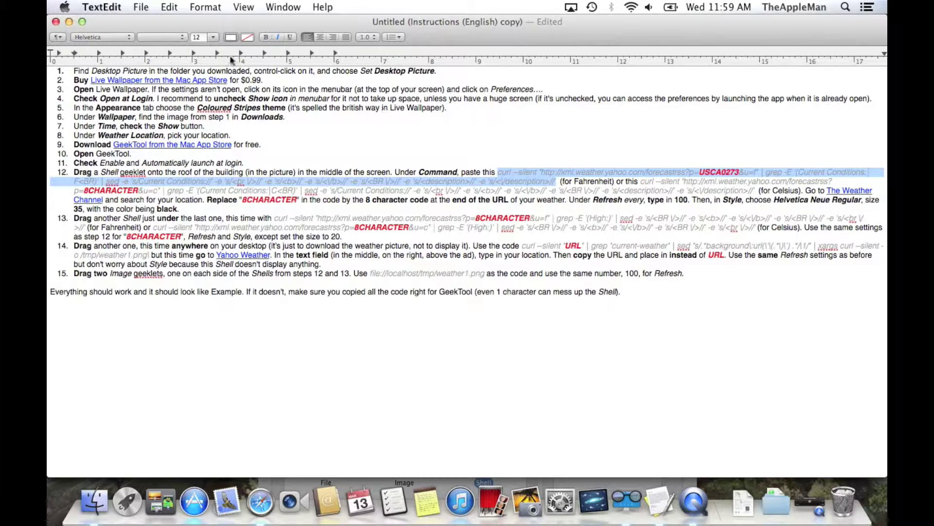
pyautogui.click(169, 7)
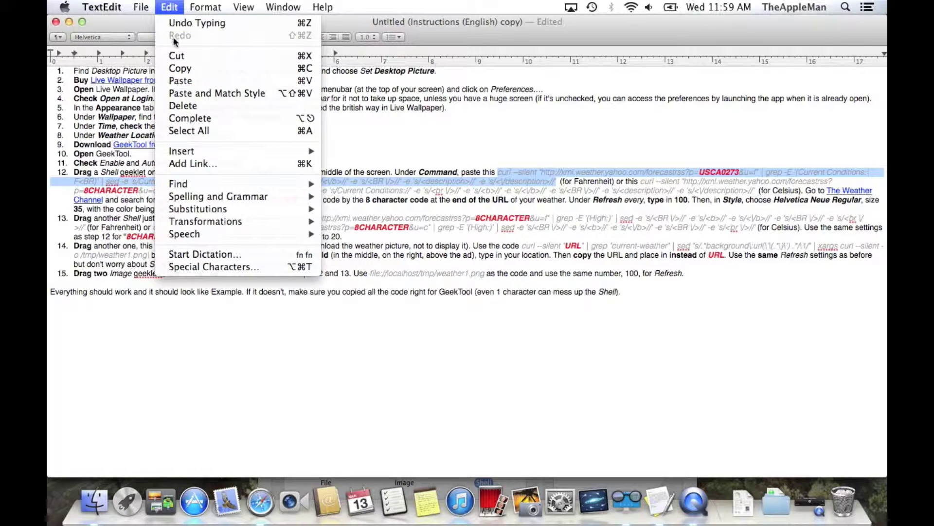
pyautogui.click(181, 68)
pyautogui.hotkey('ctrl', 'Left')
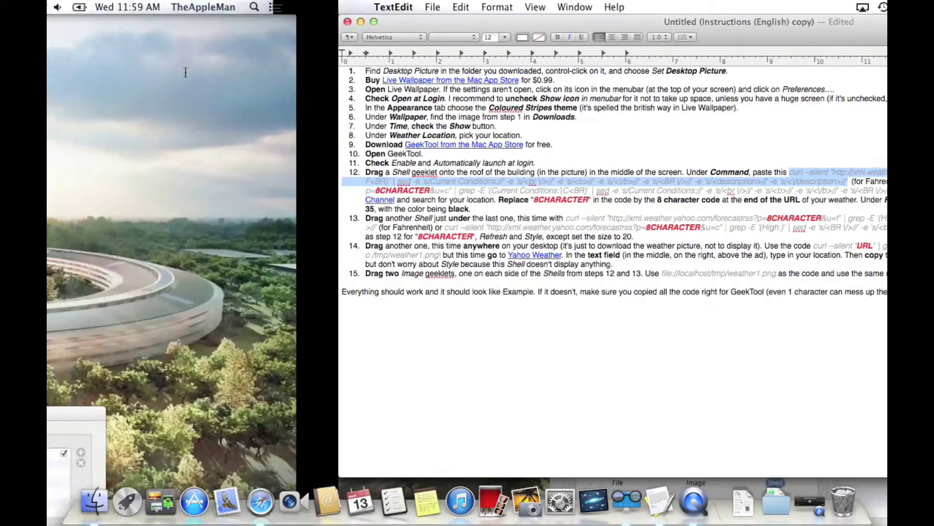
pyautogui.click(431, 291)
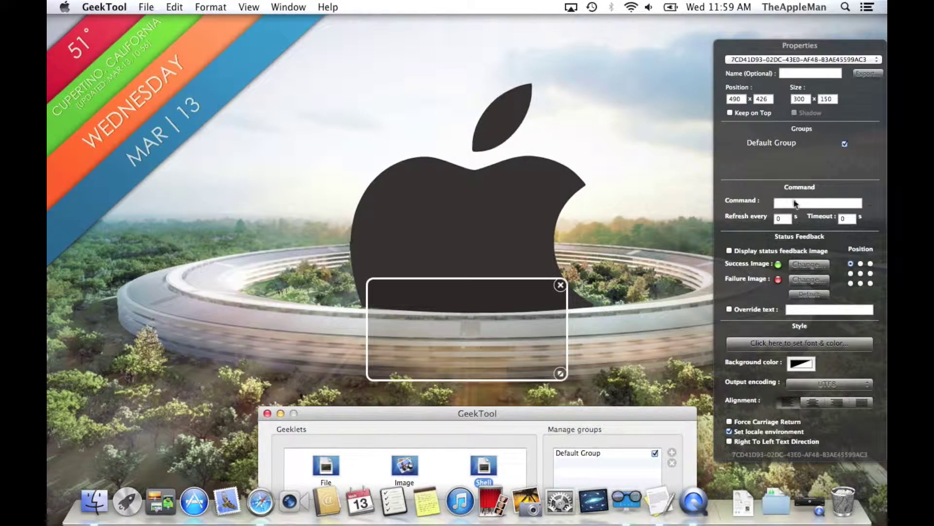
pyautogui.click(798, 203)
pyautogui.press('super+v')
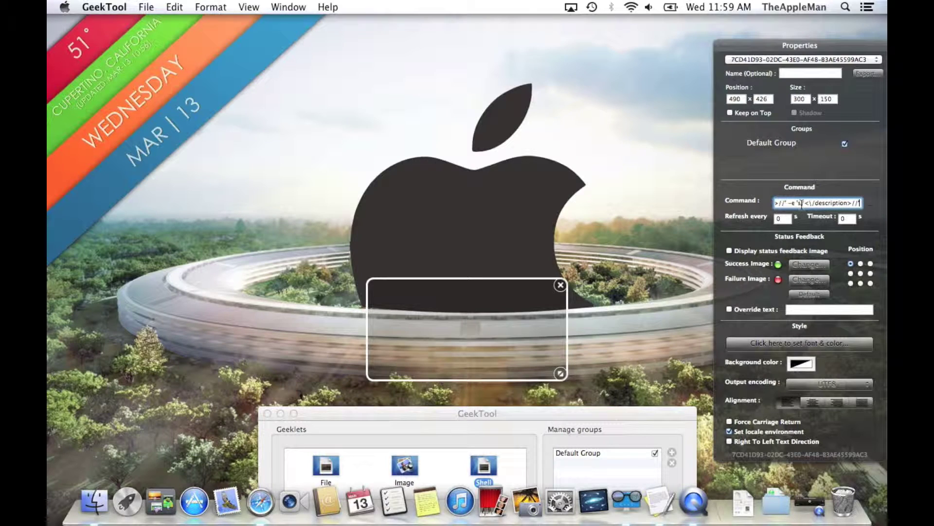
pyautogui.click(786, 218)
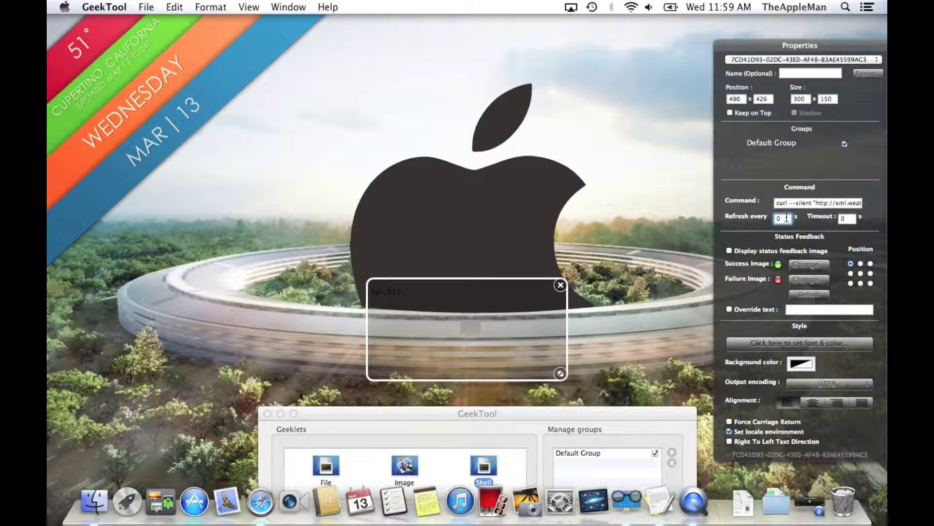
pyautogui.write('100')
# Style the Shell geeklet's text in Helvetica Neue Regular, size 35, coloured black, and close the font and color windows.
pyautogui.click(787, 344)
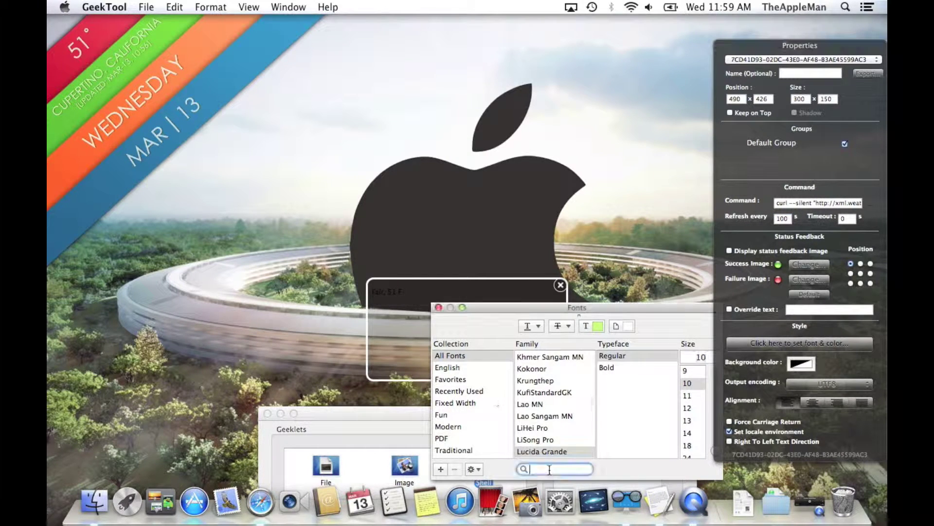
pyautogui.write('helv')
pyautogui.click(555, 379)
pyautogui.moveTo(652, 314); pyautogui.dragTo(634, 315)
pyautogui.moveTo(699, 452); pyautogui.dragTo(697, 421)
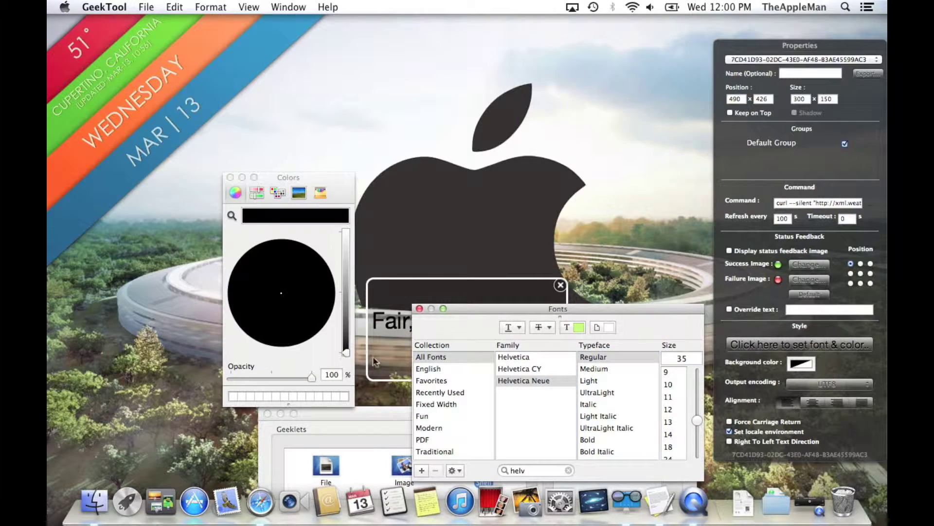
pyautogui.click(598, 329)
pyautogui.click(230, 177)
pyautogui.click(419, 309)
# Place a second Shell geeklet below the first, and in the TextEdit instructions replace 8CHARACTER in item 13's Fahrenheit command with USCA0273.
pyautogui.moveTo(484, 467); pyautogui.dragTo(450, 372)
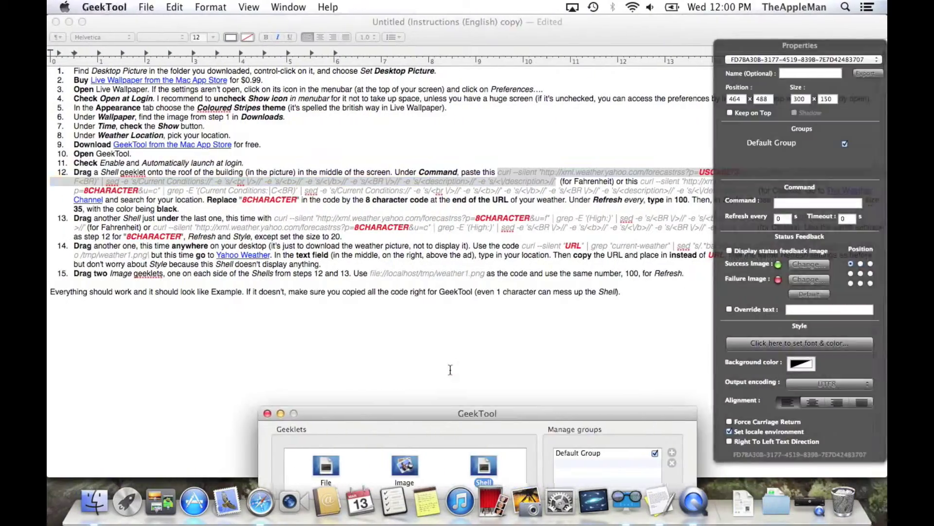
pyautogui.click(698, 173)
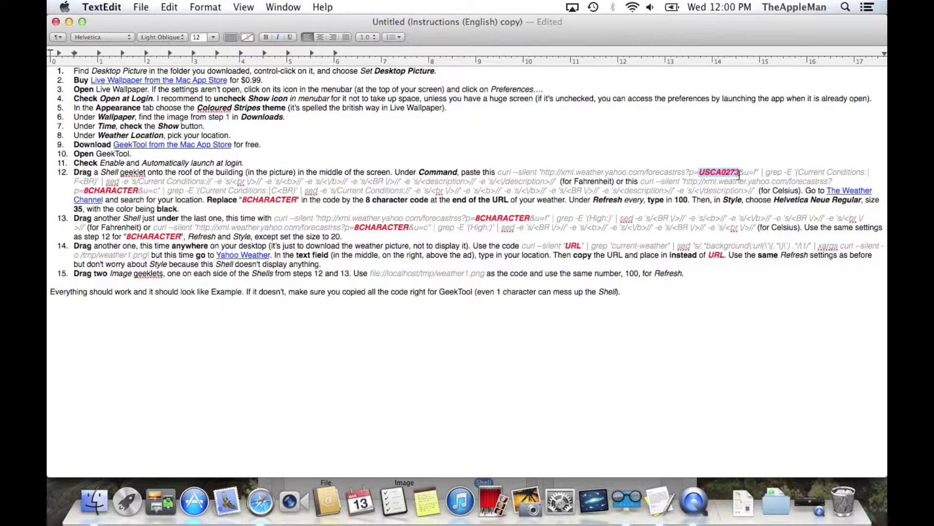
pyautogui.click(148, 8)
pyautogui.moveTo(170, 7)
pyautogui.click(180, 71)
pyautogui.doubleClick(501, 218)
pyautogui.click(141, 8)
pyautogui.click(183, 89)
# Copy item 13's Fahrenheit curl command into the second Shell geeklet's command in GeekTool and set its refresh interval to 100 s.
pyautogui.moveTo(275, 219); pyautogui.dragTo(857, 220)
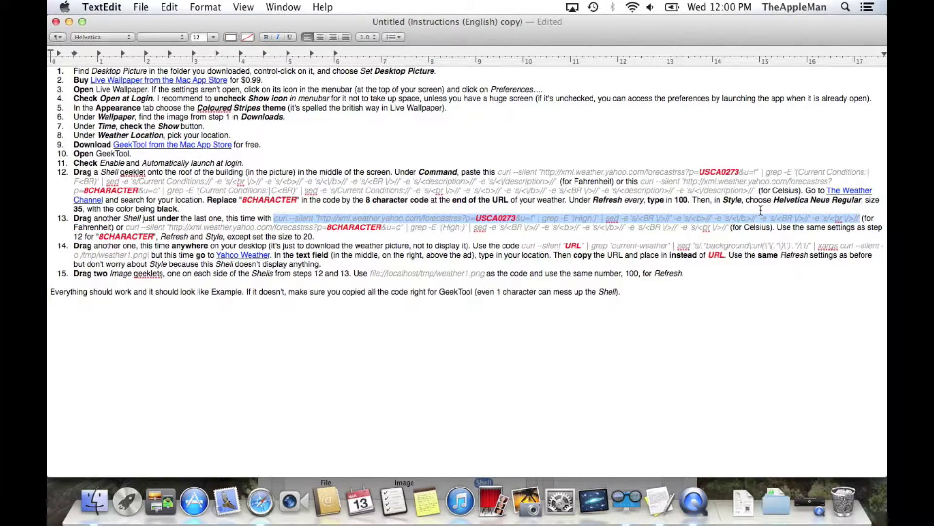
pyautogui.click(169, 8)
pyautogui.click(187, 70)
pyautogui.press('super+Tab')
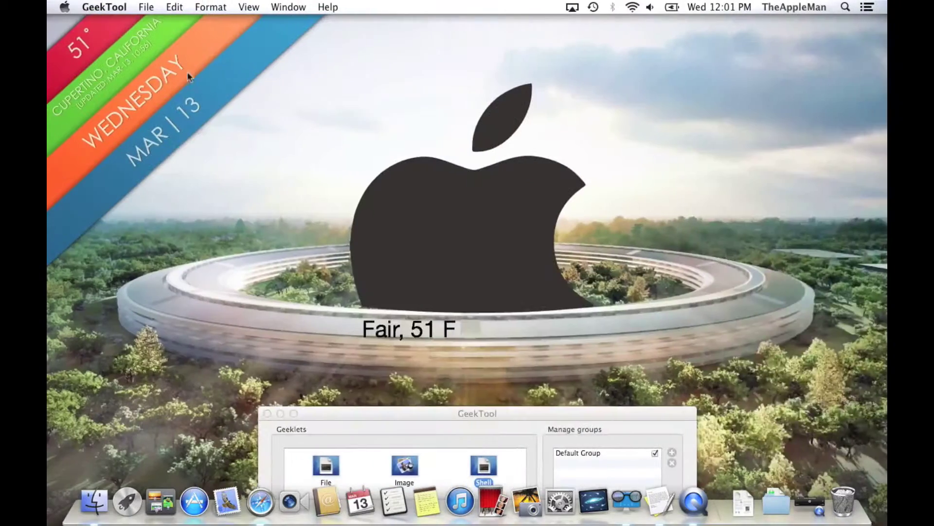
pyautogui.click(800, 203)
pyautogui.press('super+v')
pyautogui.press('Tab')
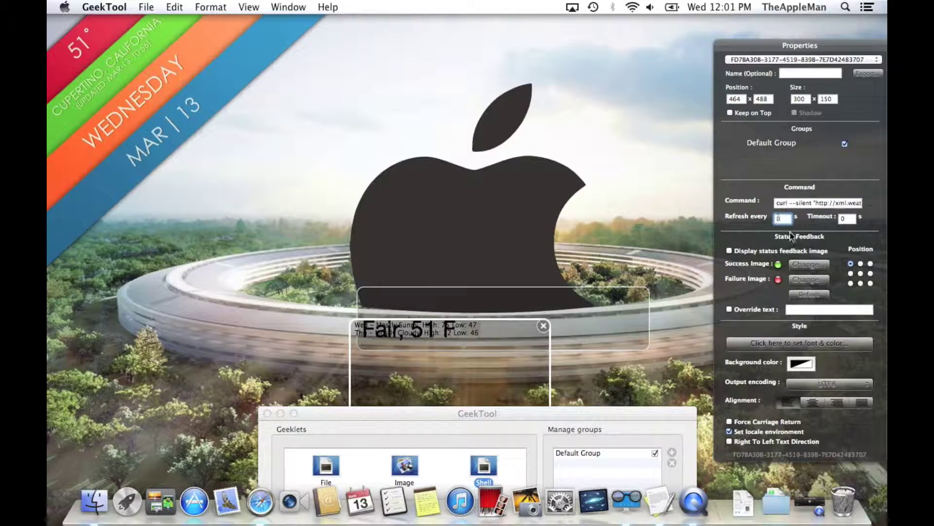
# Style the second Shell geeklet's text as item 13 specifies, at size 20, and fit the geeklet just under the current-conditions text.
pyautogui.click(800, 343)
pyautogui.click(513, 355)
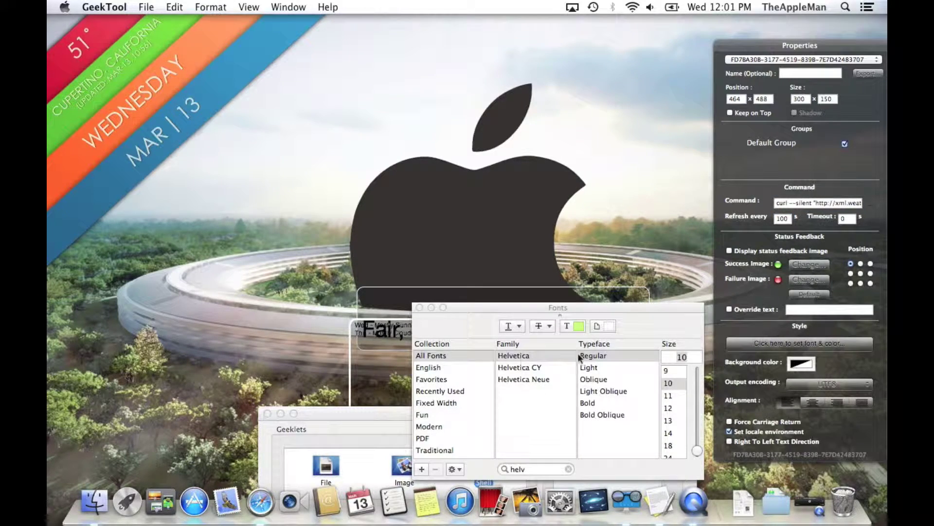
pyautogui.click(419, 308)
pyautogui.click(453, 316)
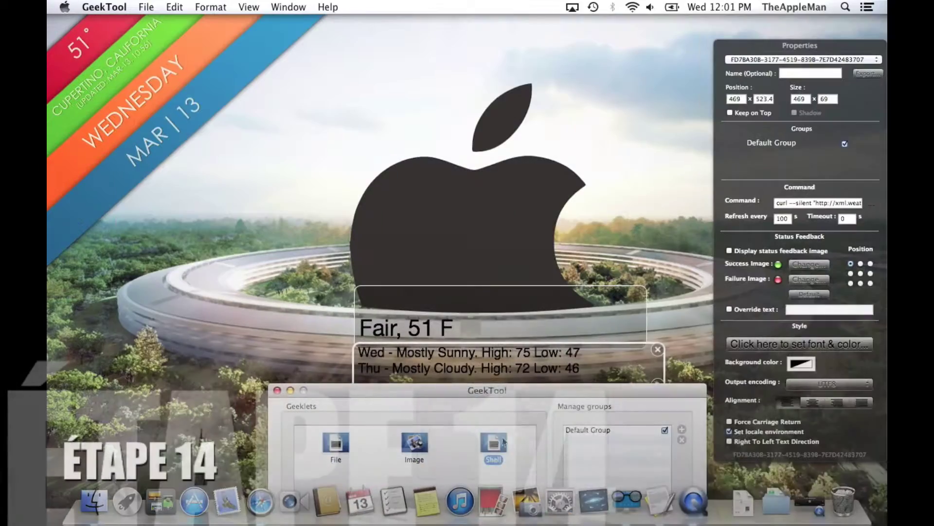
# Place a third Shell geeklet over the apple's leaf, and open the Cupertino, CA, US forecast through the Yahoo Weather link in item 14.
pyautogui.moveTo(504, 441); pyautogui.dragTo(497, 127)
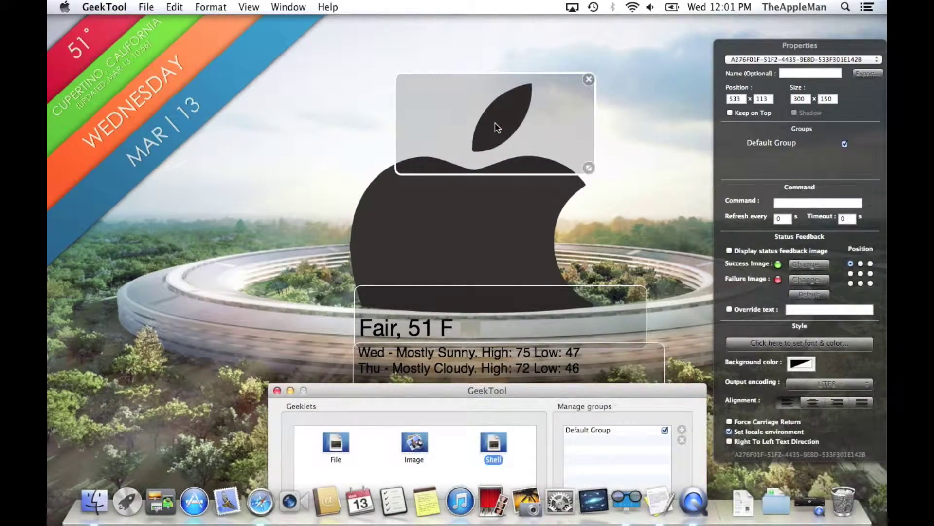
pyautogui.press('super+Tab')
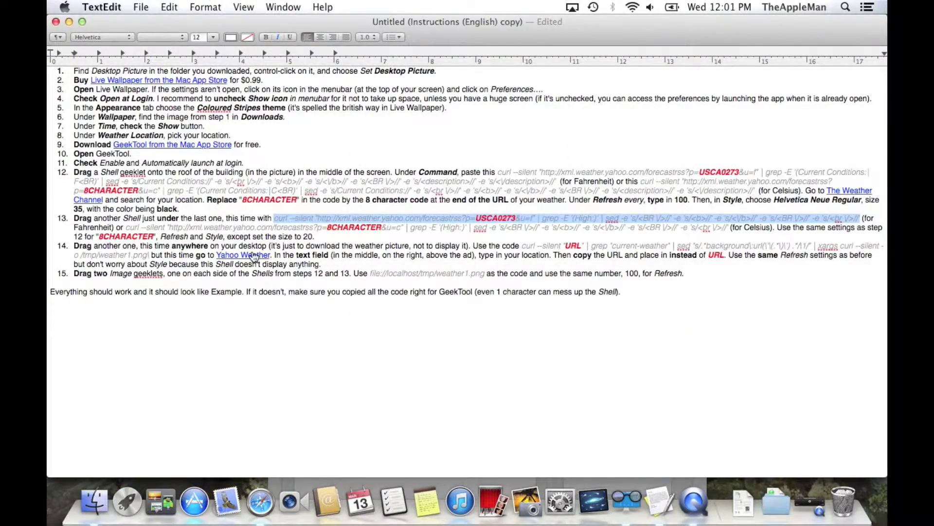
pyautogui.click(254, 257)
pyautogui.click(627, 413)
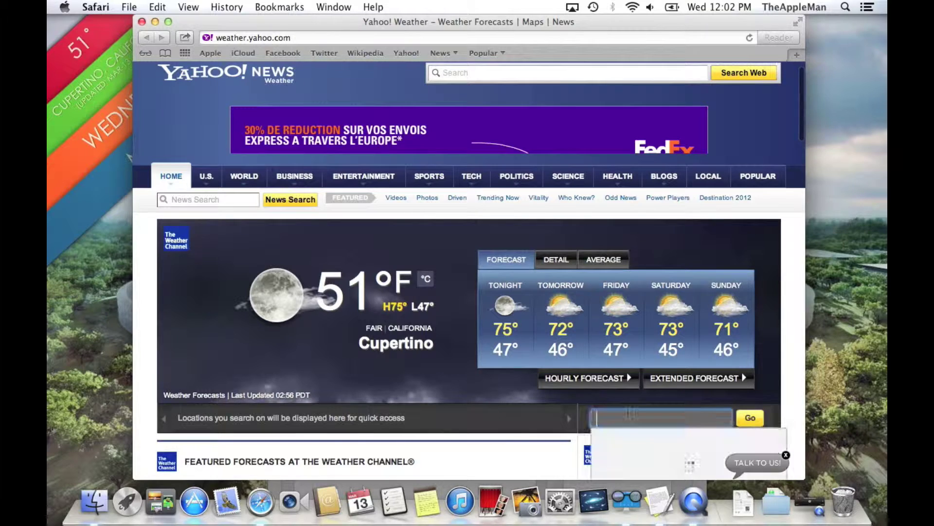
pyautogui.scroll(-5, 628, 413)
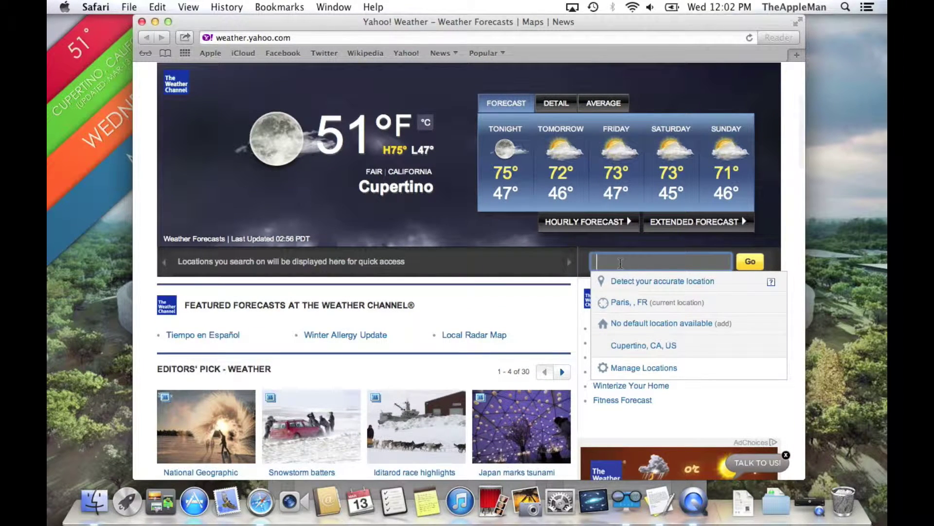
pyautogui.write('cuper')
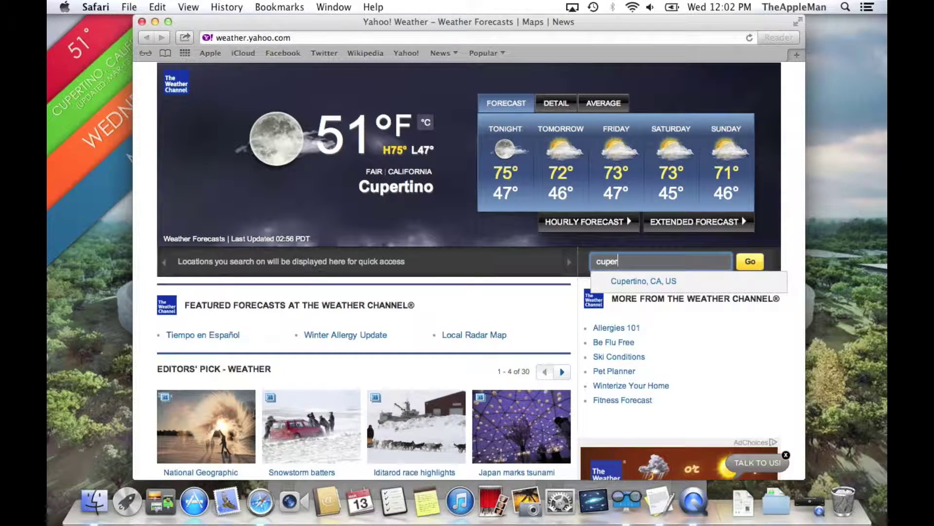
pyautogui.click(652, 287)
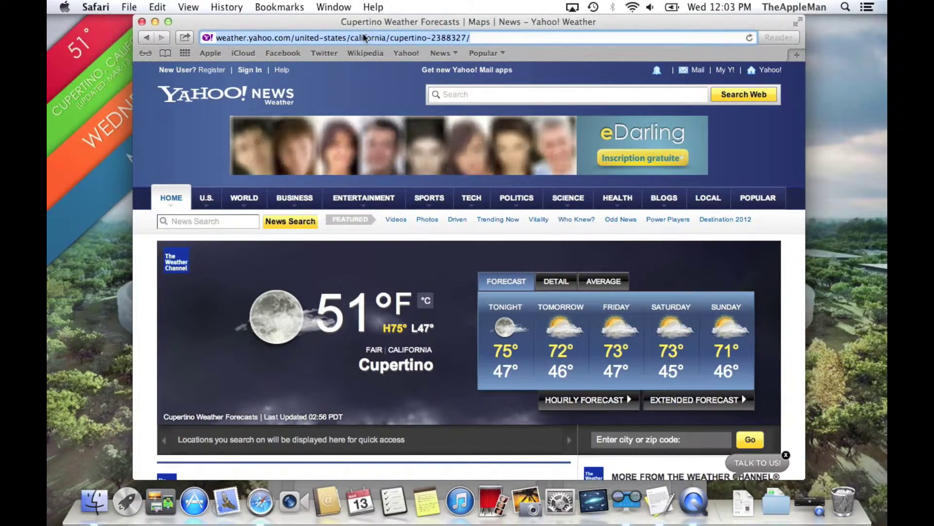
# Replace the URL placeholder in item 14's command with the Cupertino forecast page's address and copy the complete command.
pyautogui.doubleClick(572, 245)
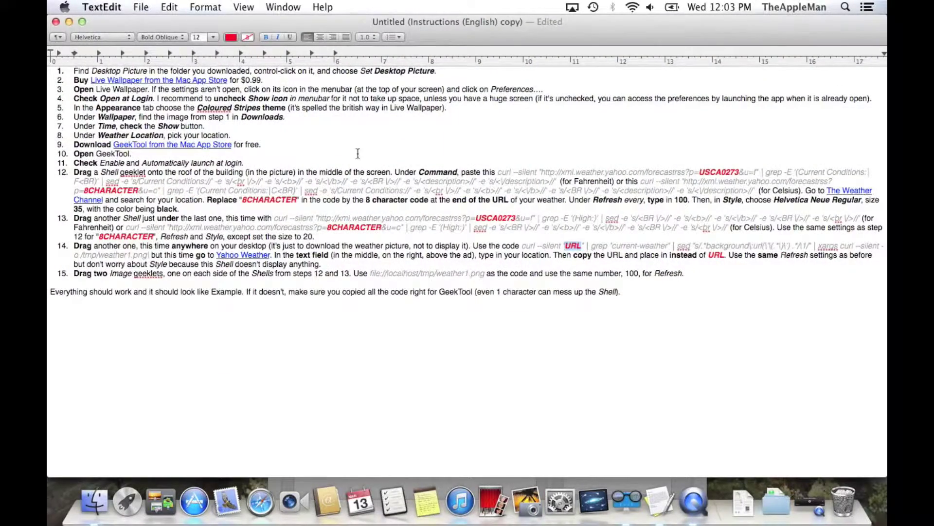
pyautogui.press('super+v')
pyautogui.moveTo(523, 245); pyautogui.dragTo(395, 255)
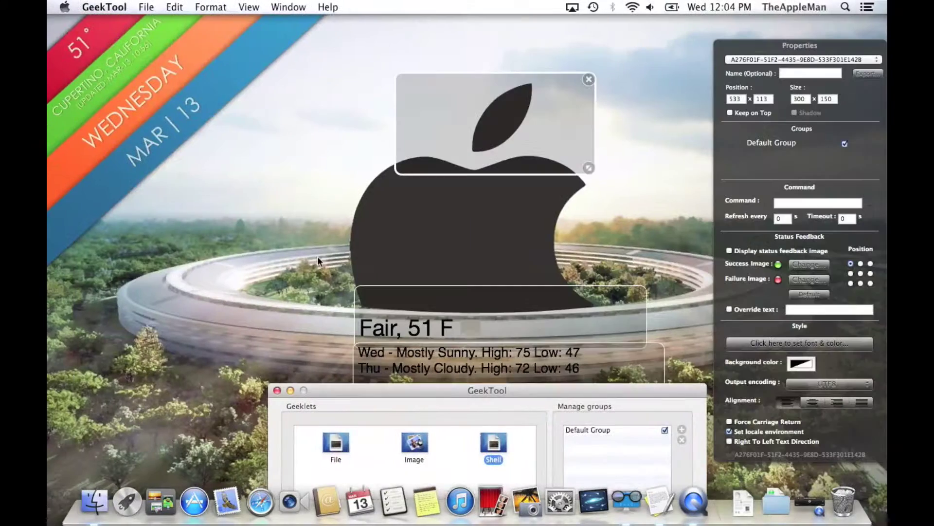
# Paste the weather-picture download command into the third Shell geeklet in GeekTool and set its refresh interval to 100 s.
pyautogui.click(807, 204)
pyautogui.press('super+v')
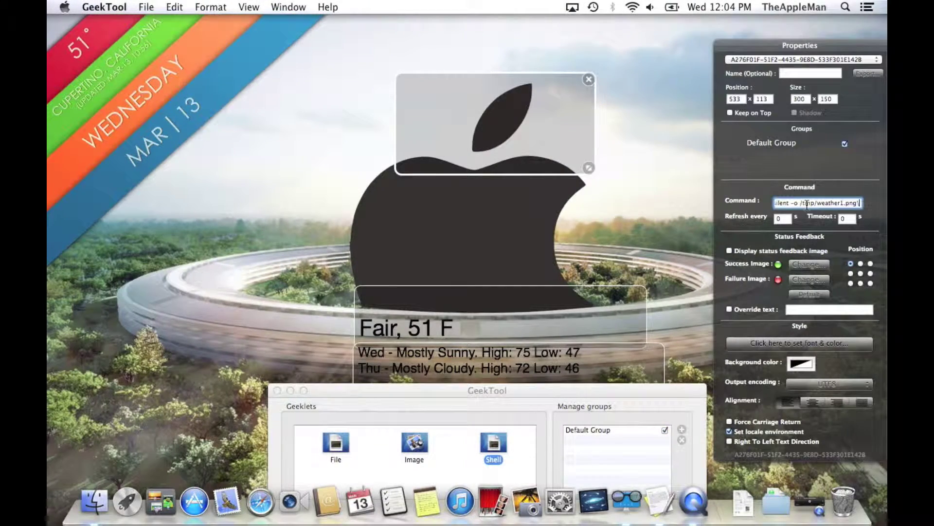
pyautogui.click(777, 219)
pyautogui.write('100')
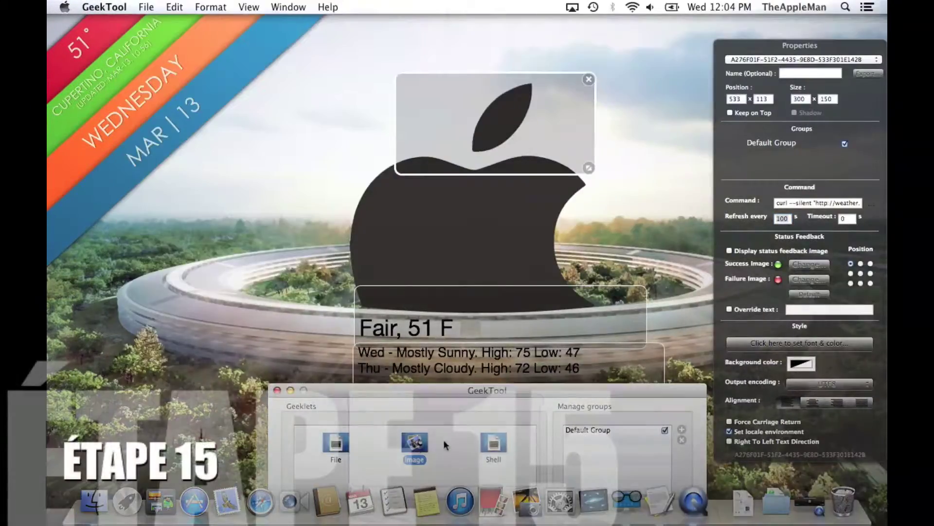
# Place an Image geeklet to the left of the weather text and copy file://localhost/tmp/weather1.png from item 15 into its URL.
pyautogui.moveTo(414, 443); pyautogui.dragTo(227, 325)
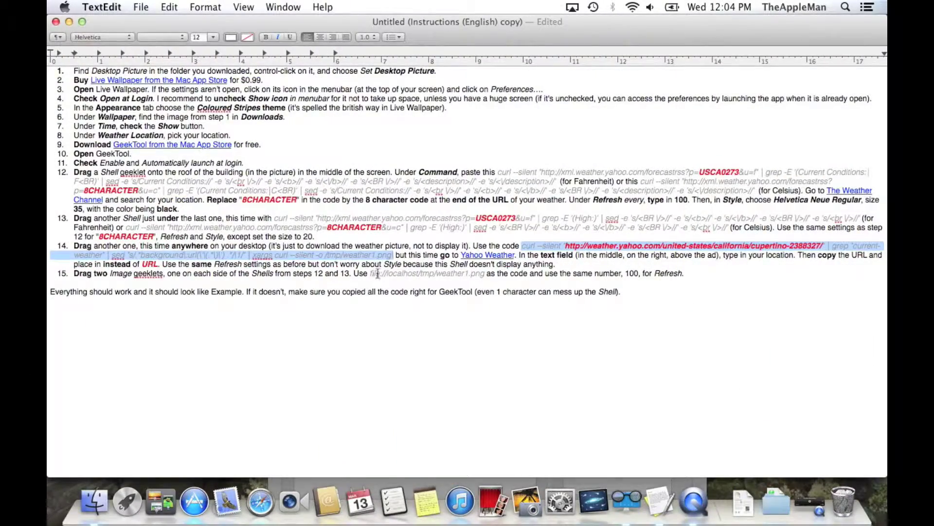
pyautogui.moveTo(370, 273); pyautogui.dragTo(474, 275)
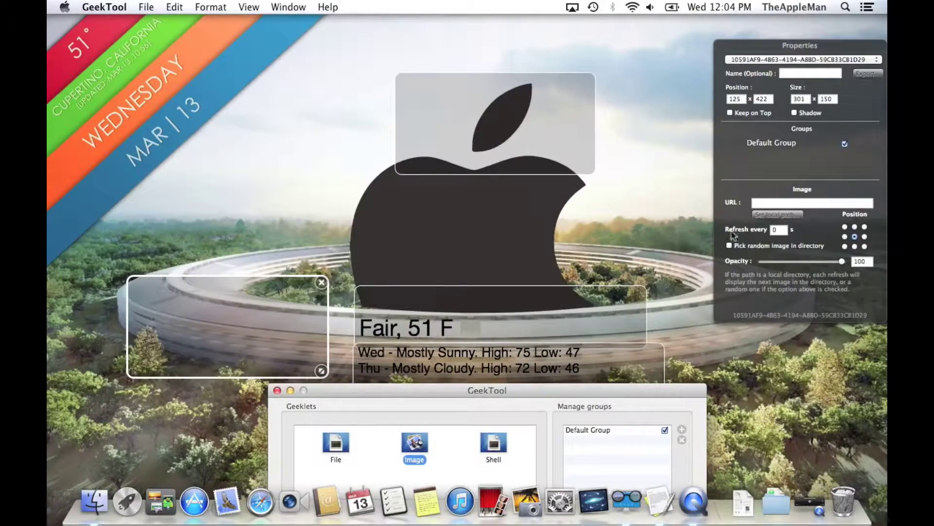
pyautogui.click(785, 204)
pyautogui.press('super+v')
pyautogui.press('Return')
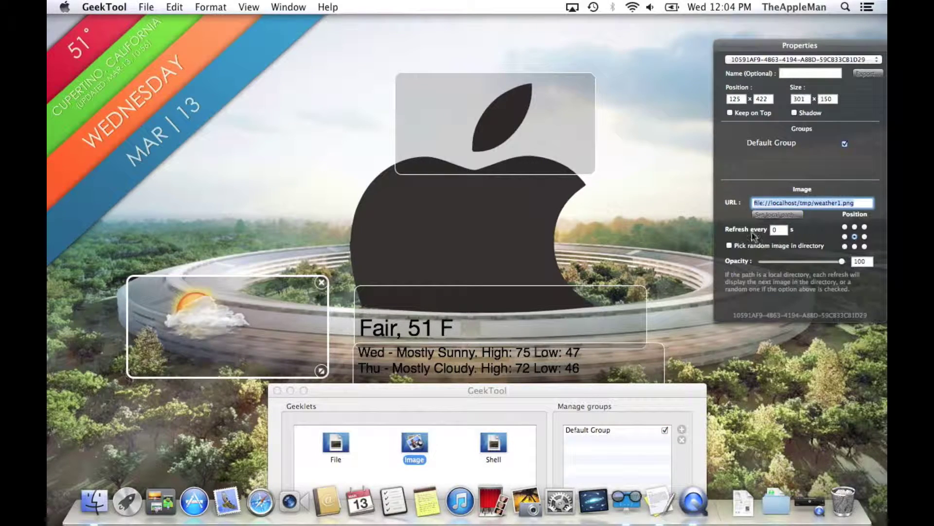
# Set the Image geeklet's refresh interval to 100 s, then enlarge it to about 373 × 183 and move it closer to the weather text.
pyautogui.click(778, 229)
pyautogui.write('100')
pyautogui.press('Return')
pyautogui.moveTo(321, 371); pyautogui.dragTo(368, 391)
pyautogui.moveTo(260, 317); pyautogui.dragTo(336, 332)
# Place a second Image geeklet to the right of the weather text with URL file://localhost/tmp/weather1.png, and open its refresh interval for editing.
pyautogui.moveTo(414, 443); pyautogui.dragTo(578, 388)
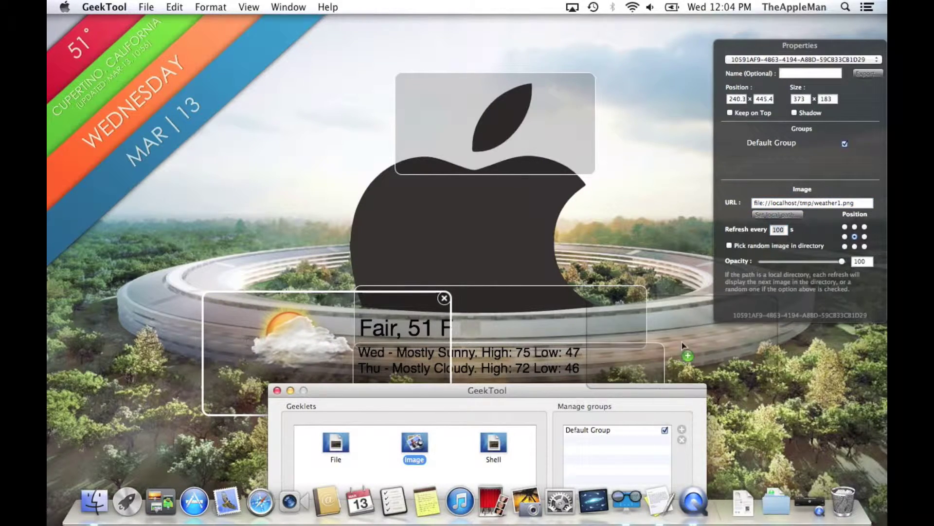
pyautogui.click(772, 204)
pyautogui.press('super+v')
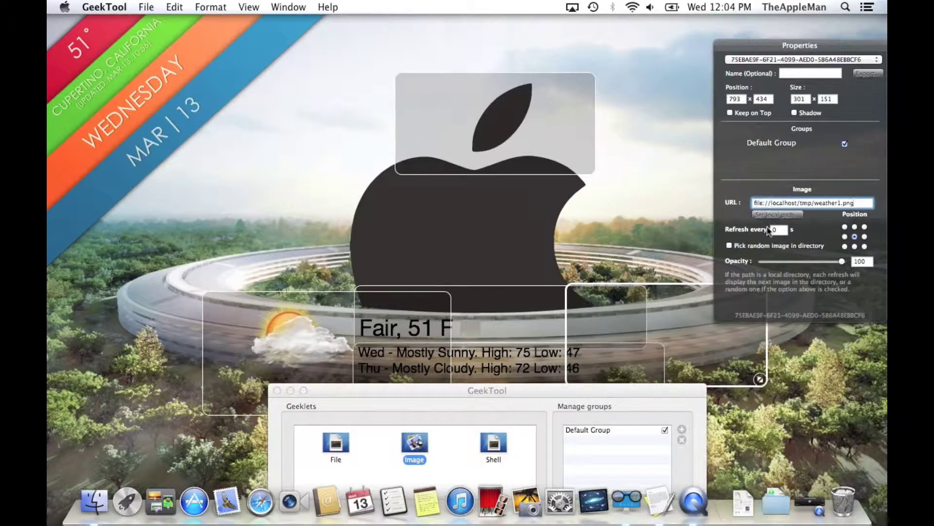
pyautogui.write('10')
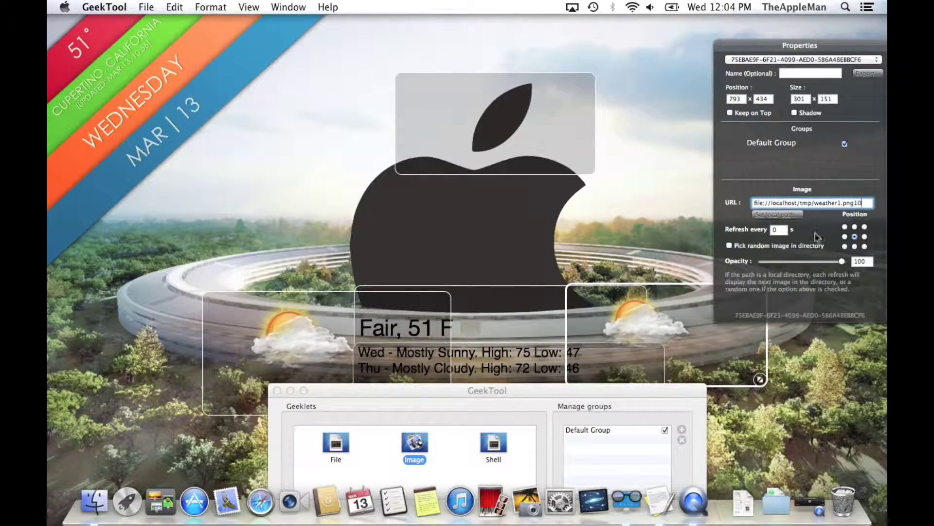
pyautogui.click(778, 230)
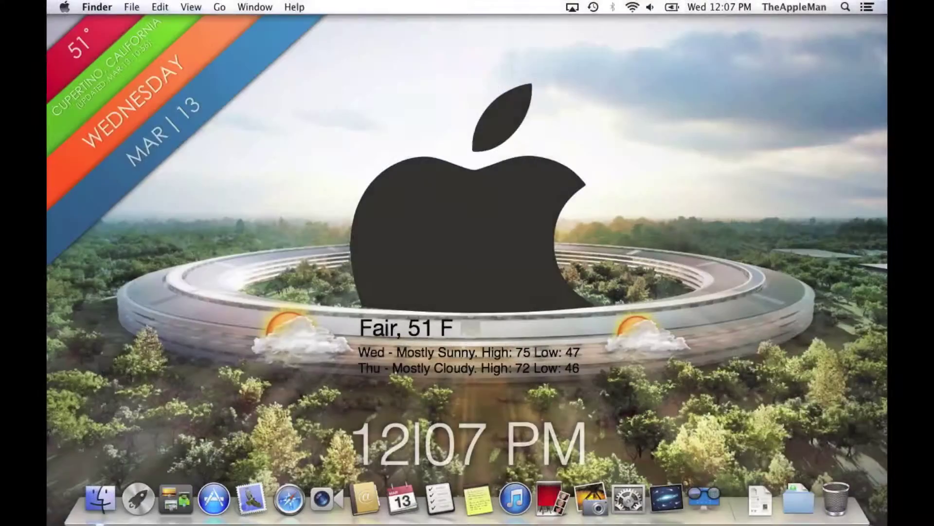